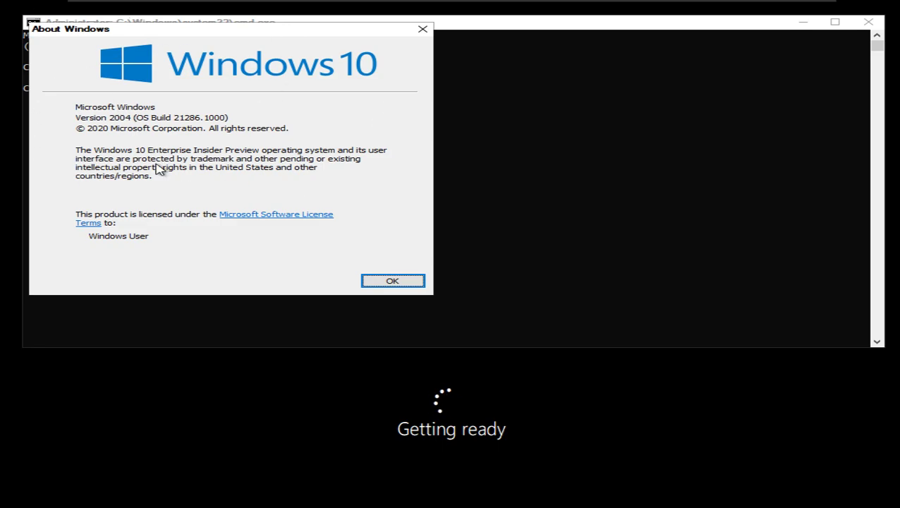
Close the Windows version information and the Command Prompt window
{"action": "left_click", "coordinate": [407, 284]}
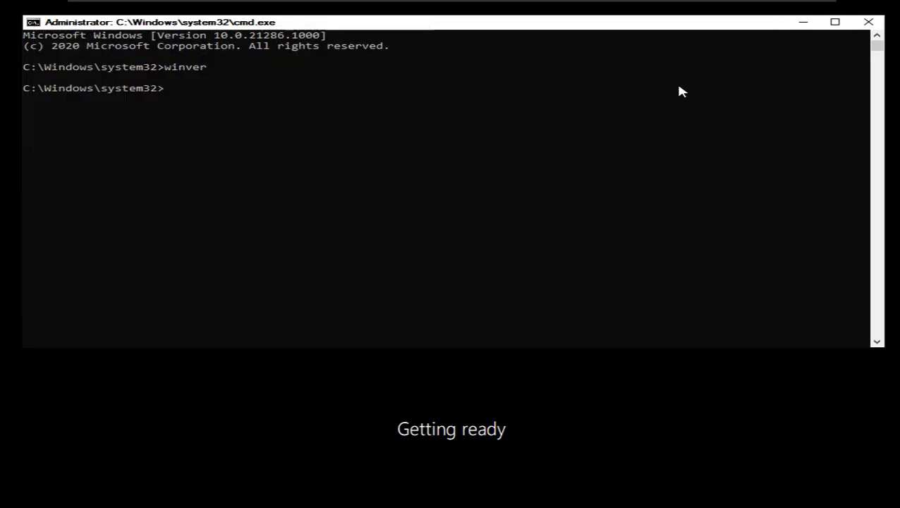
{"action": "left_click", "coordinate": [867, 23]}
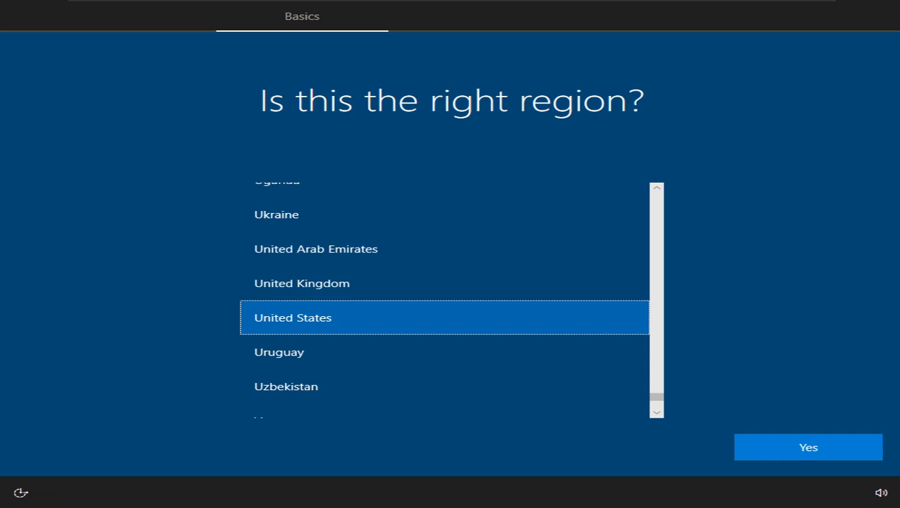
Confirm United States as the region and US as the keyboard layout, without adding a second layout
{"action": "key", "text": "Return"}
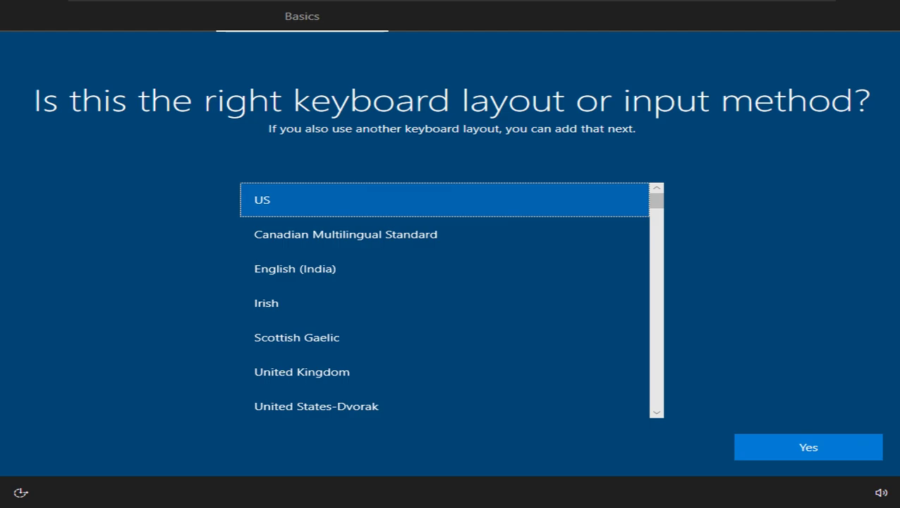
{"action": "key", "text": "Return"}
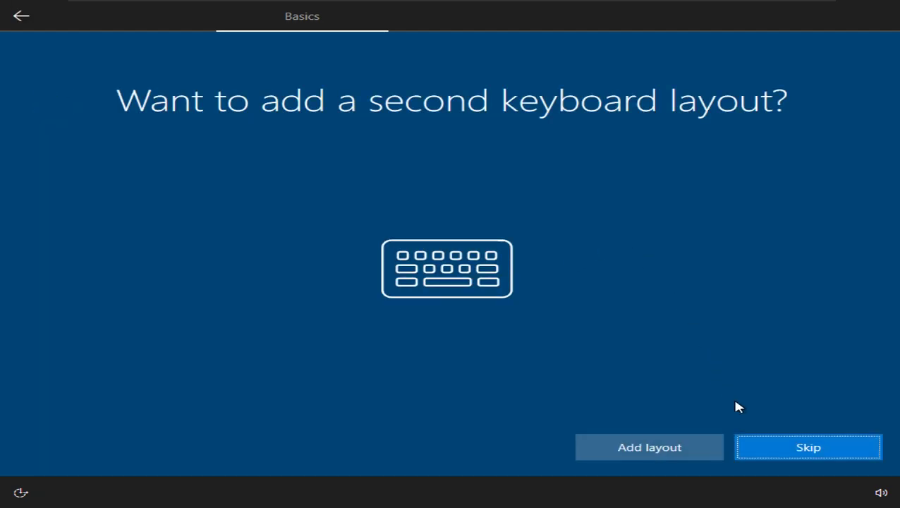
{"action": "left_click", "coordinate": [773, 439]}
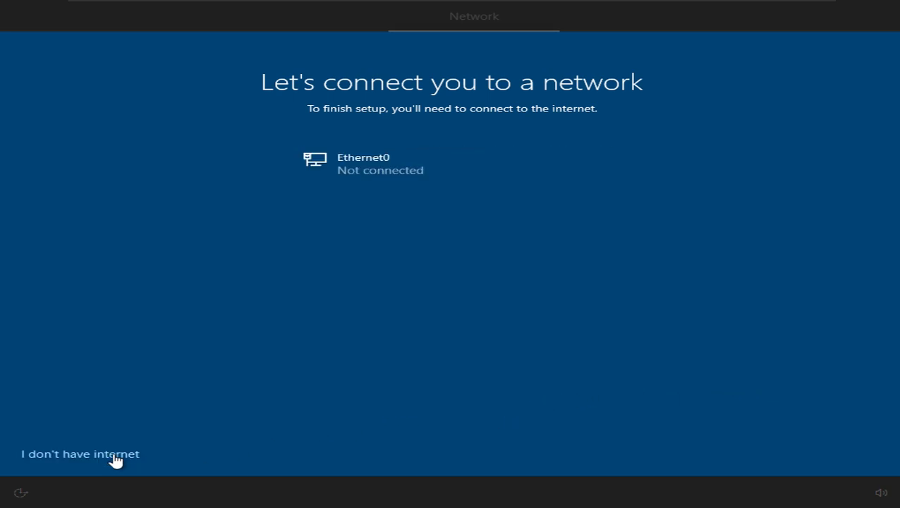
Continue the setup without an internet connection and create a local user account named smart
{"action": "left_click", "coordinate": [117, 456]}
{"action": "left_click", "coordinate": [109, 449]}
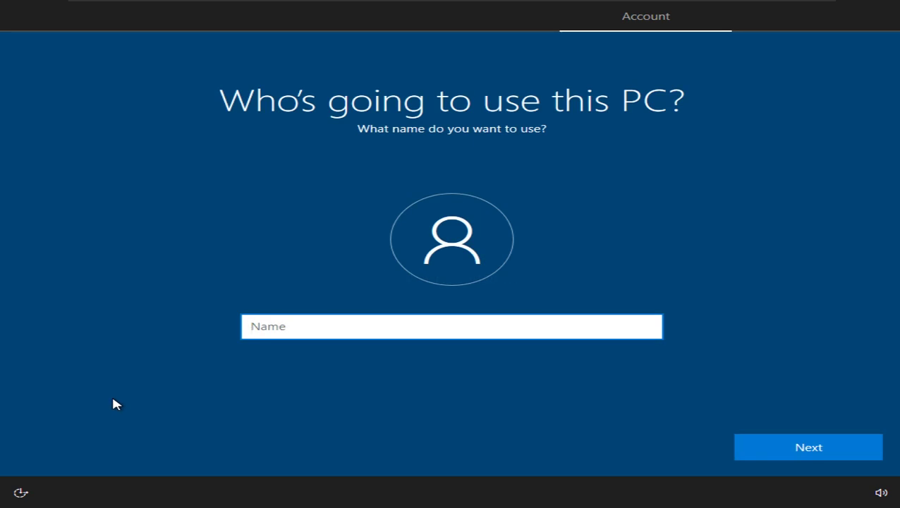
{"action": "type", "text": "smart"}
{"action": "key", "text": "Return"}
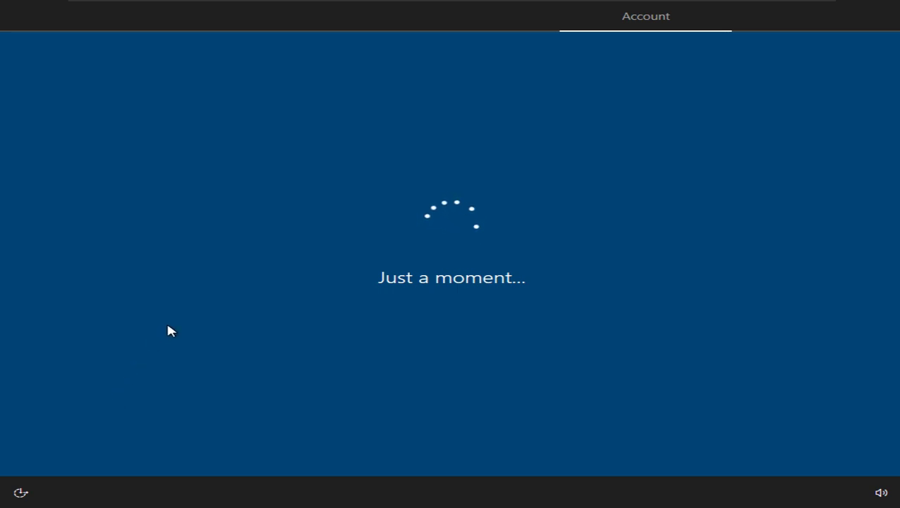
Turn off all optional privacy settings, limit diagnostic data to required only, accept them, and decline Cortana for now
{"action": "left_click", "coordinate": [43, 247]}
{"action": "left_click", "coordinate": [43, 340]}
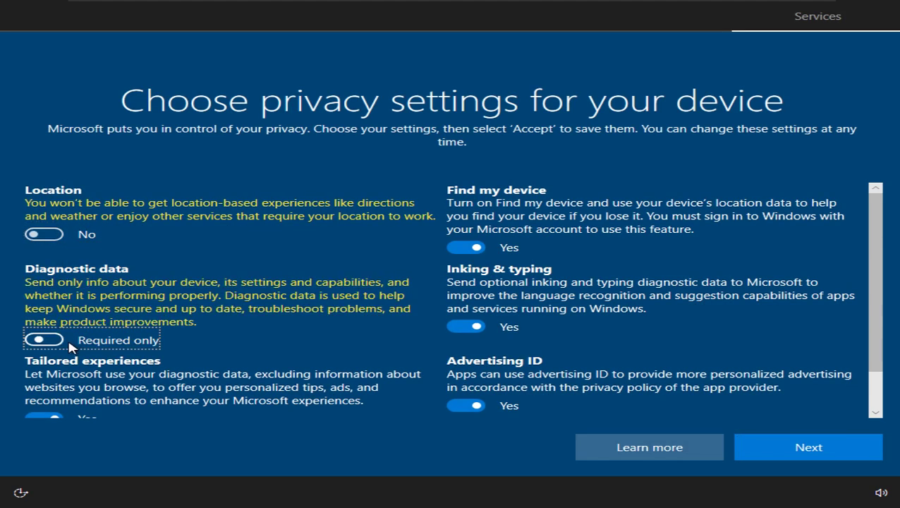
{"action": "left_click", "coordinate": [62, 405]}
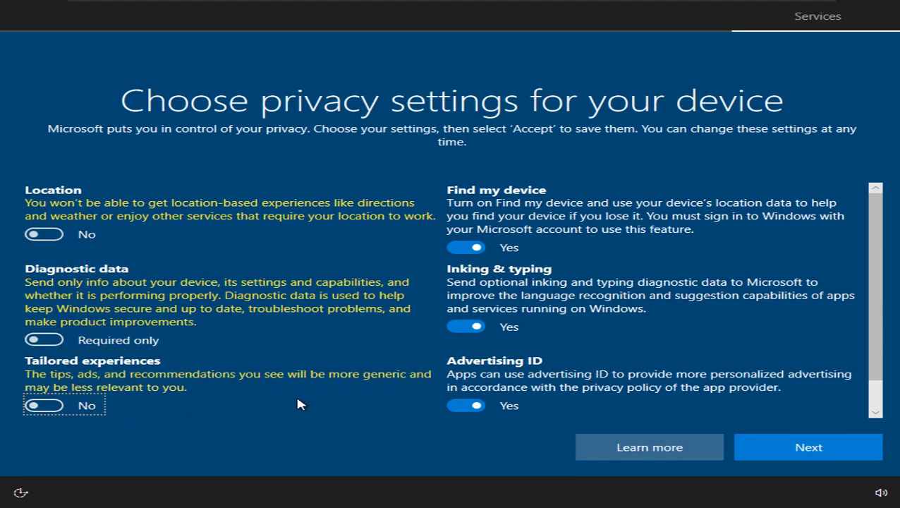
{"action": "left_click", "coordinate": [466, 405]}
{"action": "left_click", "coordinate": [465, 326]}
{"action": "left_click", "coordinate": [466, 247]}
{"action": "left_click", "coordinate": [790, 447]}
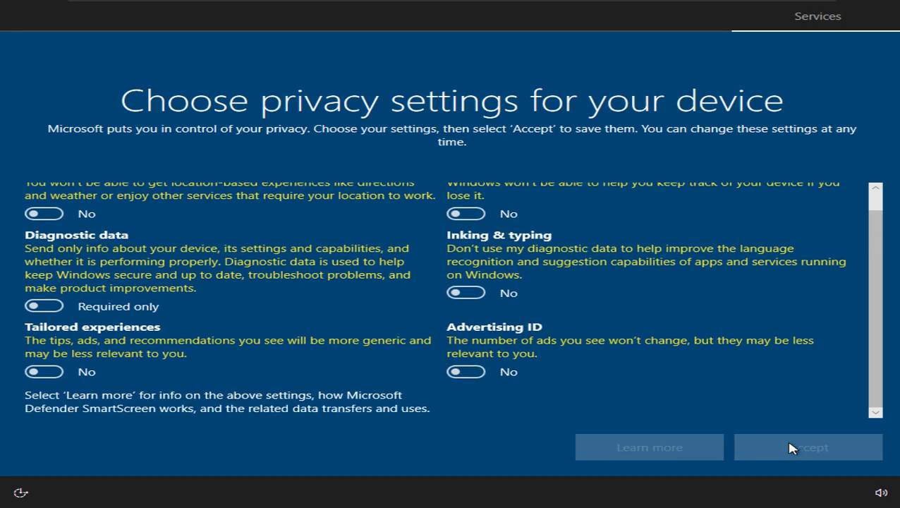
{"action": "left_click", "coordinate": [773, 451]}
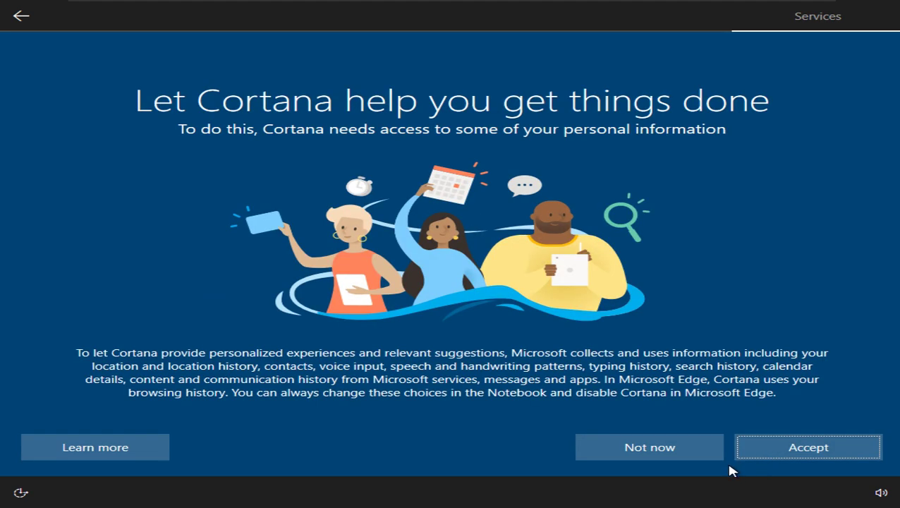
{"action": "left_click", "coordinate": [711, 454]}
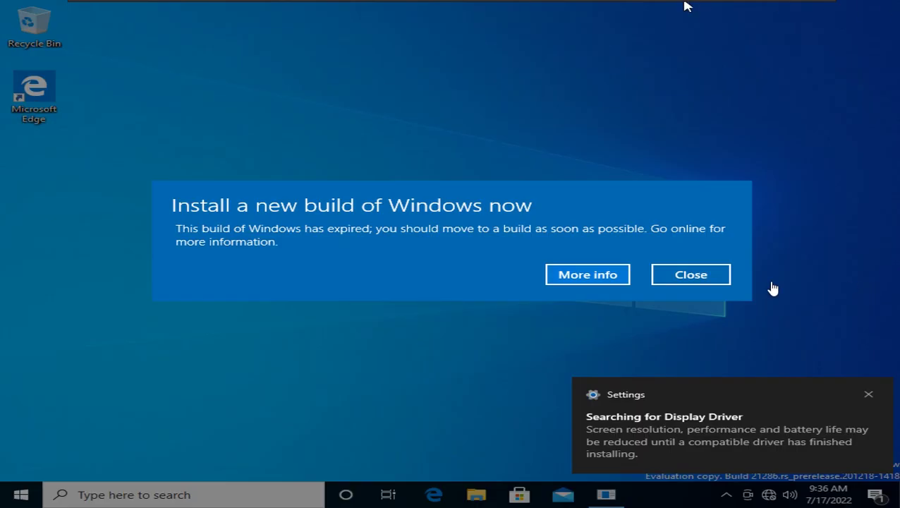
Dismiss the expired build notice and allow User OOBE Create Elevated Object Server to make changes to the device
{"action": "left_click", "coordinate": [698, 274]}
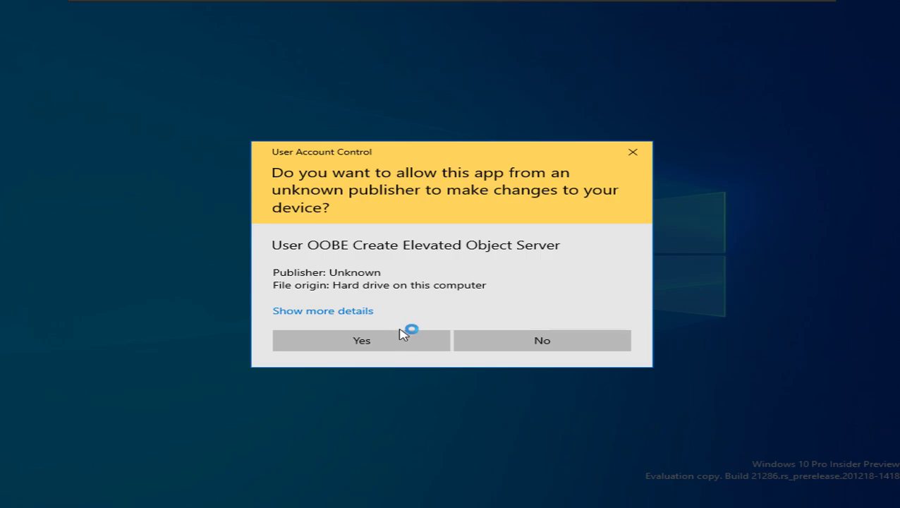
{"action": "left_click", "coordinate": [409, 337]}
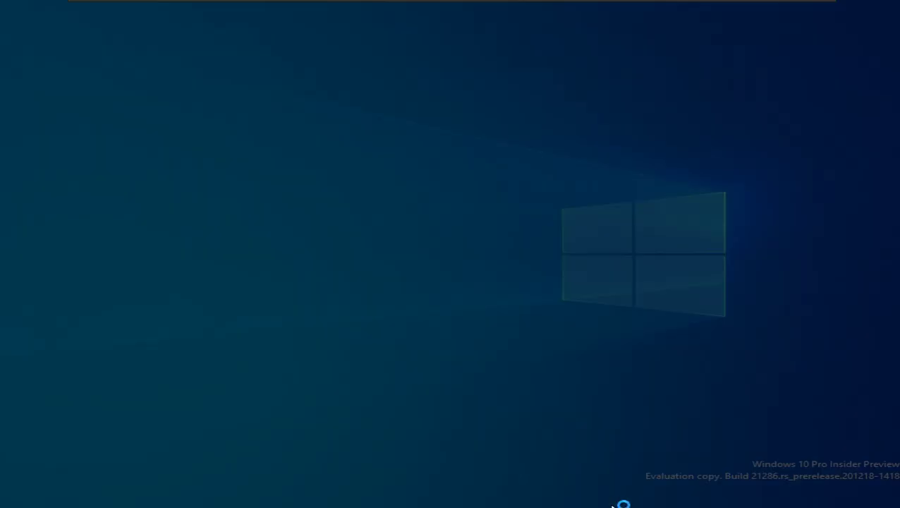
{"action": "left_click", "coordinate": [395, 348]}
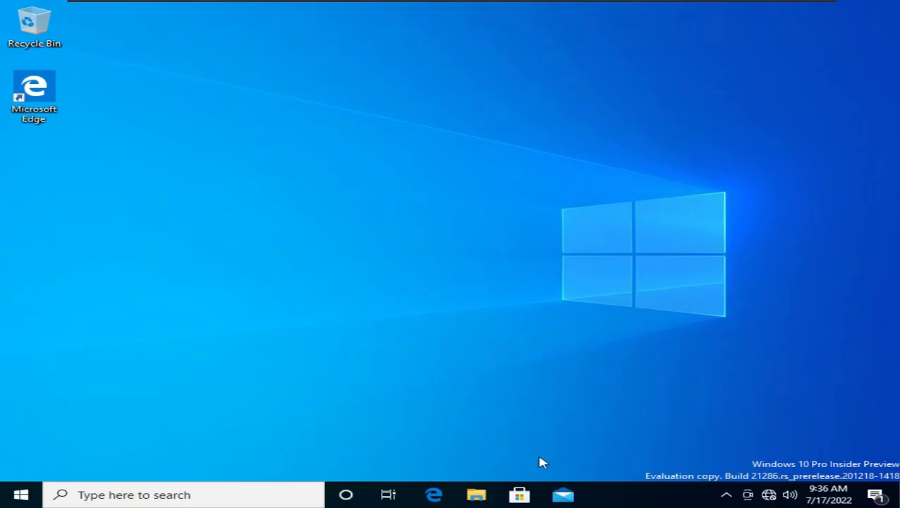
Hide the Cortana button from the taskbar
{"action": "right_click", "coordinate": [616, 500]}
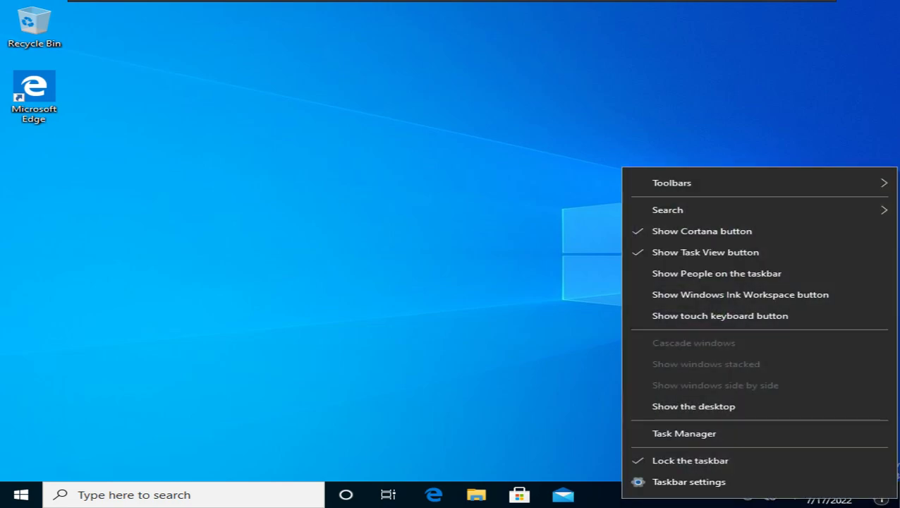
{"action": "left_click", "coordinate": [656, 235]}
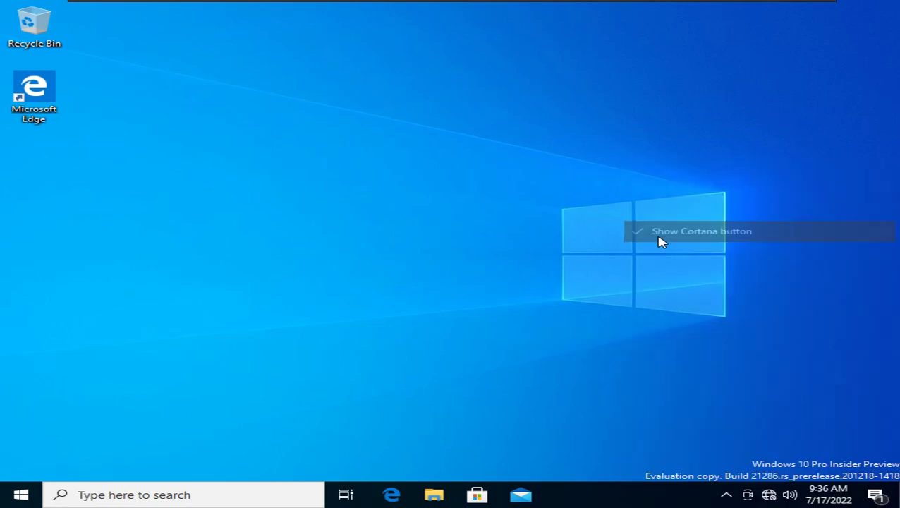
{"action": "right_click", "coordinate": [534, 265]}
{"action": "left_click", "coordinate": [567, 390]}
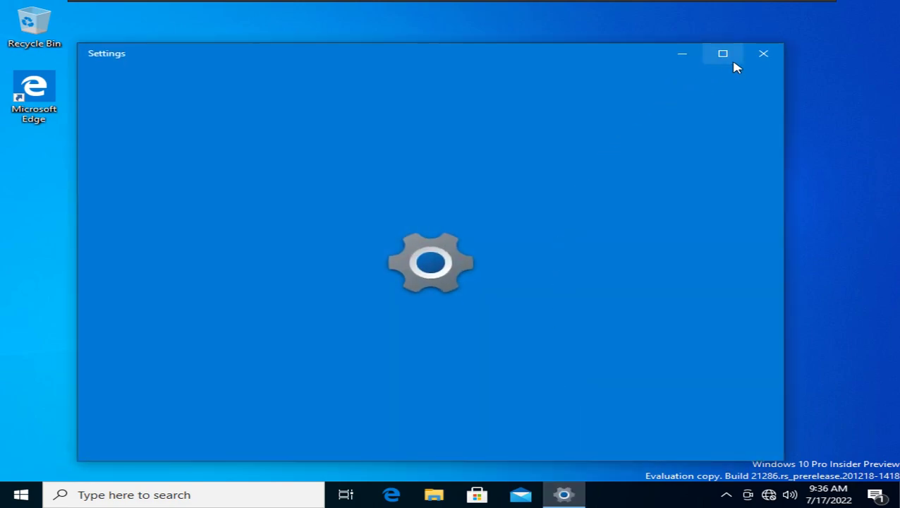
{"action": "left_click", "coordinate": [723, 55]}
{"action": "left_click", "coordinate": [883, 10]}
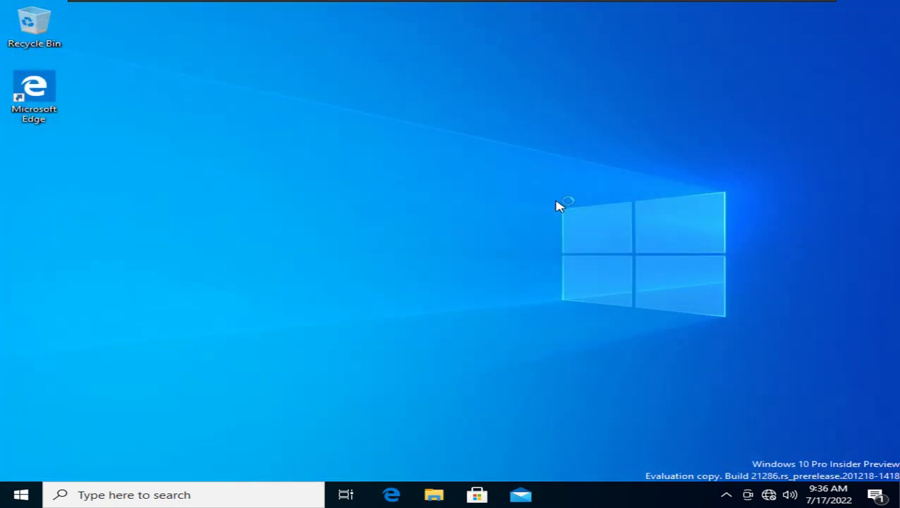
Open the Display settings from the desktop and show the contents of the VMware Tools DVD drive in File Explorer
{"action": "right_click", "coordinate": [485, 139]}
{"action": "left_click", "coordinate": [516, 245]}
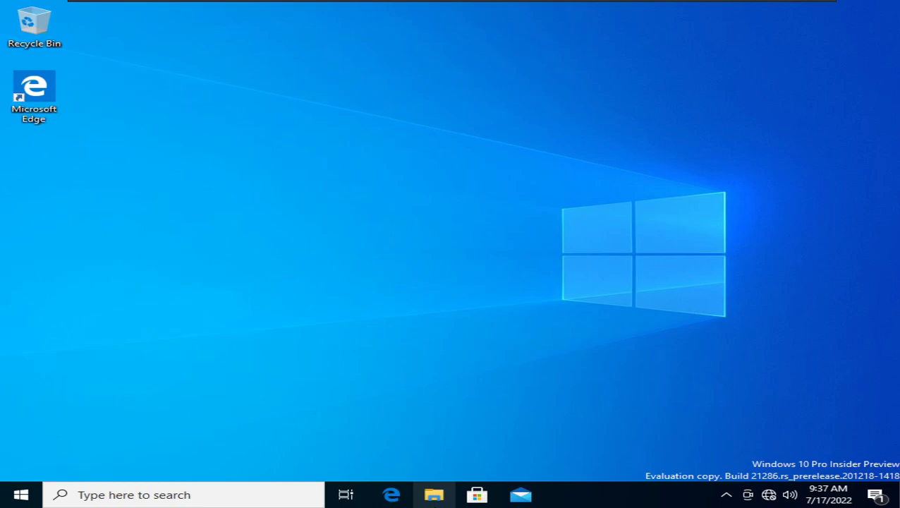
{"action": "left_click", "coordinate": [434, 495]}
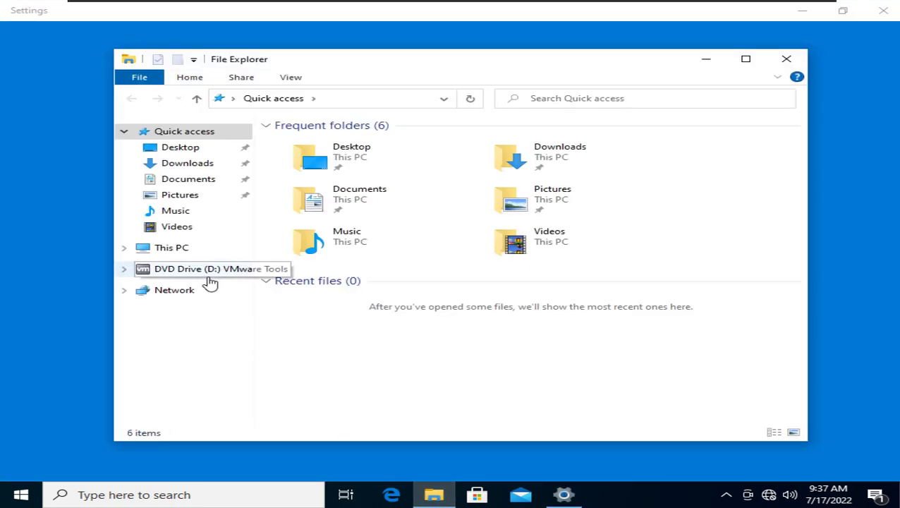
{"action": "left_click", "coordinate": [210, 274]}
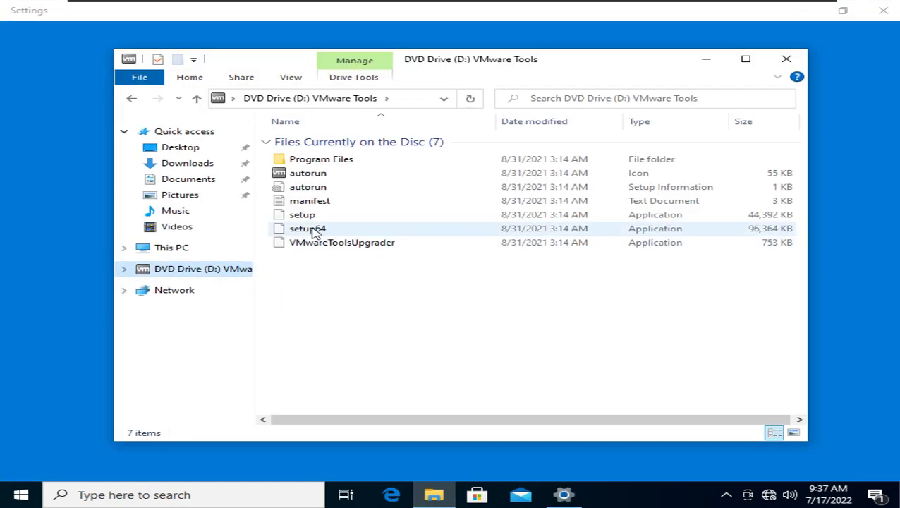
Set the display resolution to 1366 × 768, keep the change, and close Settings
{"action": "left_click", "coordinate": [377, 480]}
{"action": "left_click", "coordinate": [362, 422]}
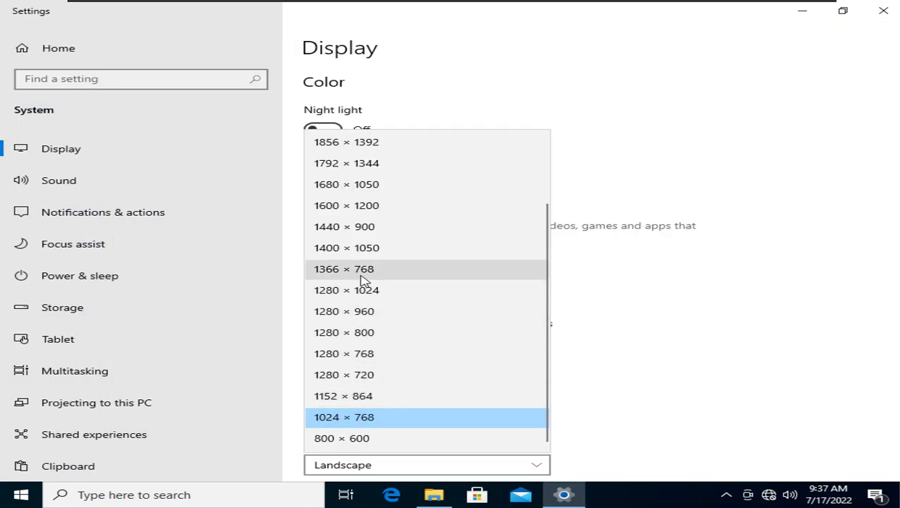
{"action": "left_click", "coordinate": [361, 275]}
{"action": "left_click", "coordinate": [522, 272]}
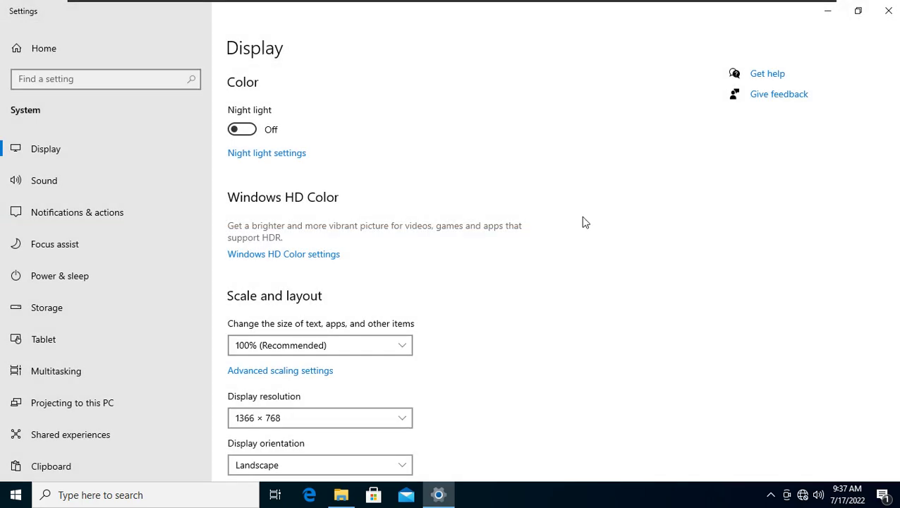
{"action": "left_click", "coordinate": [887, 11]}
{"action": "left_click", "coordinate": [15, 494]}
{"action": "key", "text": "super"}
{"action": "key", "text": "super"}
{"action": "key", "text": "super"}
{"action": "key", "text": "super"}
{"action": "key", "text": "super"}
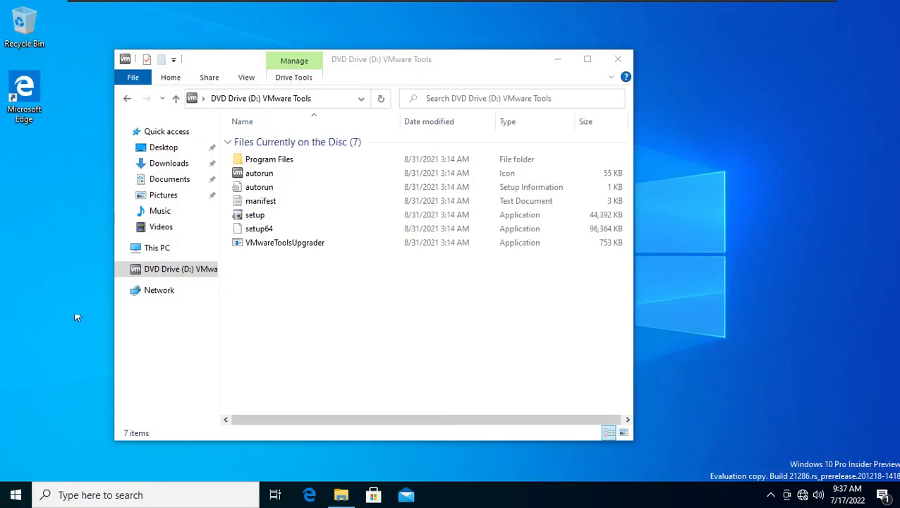
Run setup64 from the VMware Tools disc with permission to make changes, and close the File Explorer window
{"action": "double_click", "coordinate": [292, 228]}
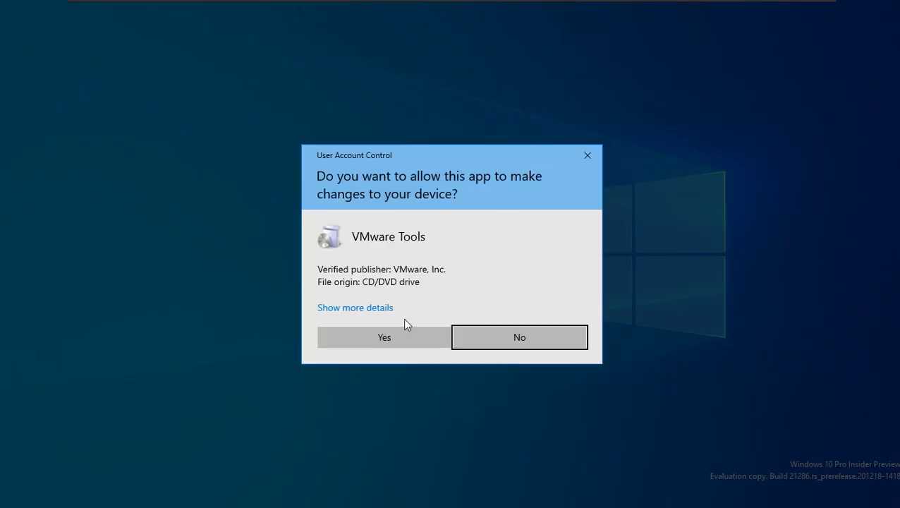
{"action": "left_click", "coordinate": [383, 337]}
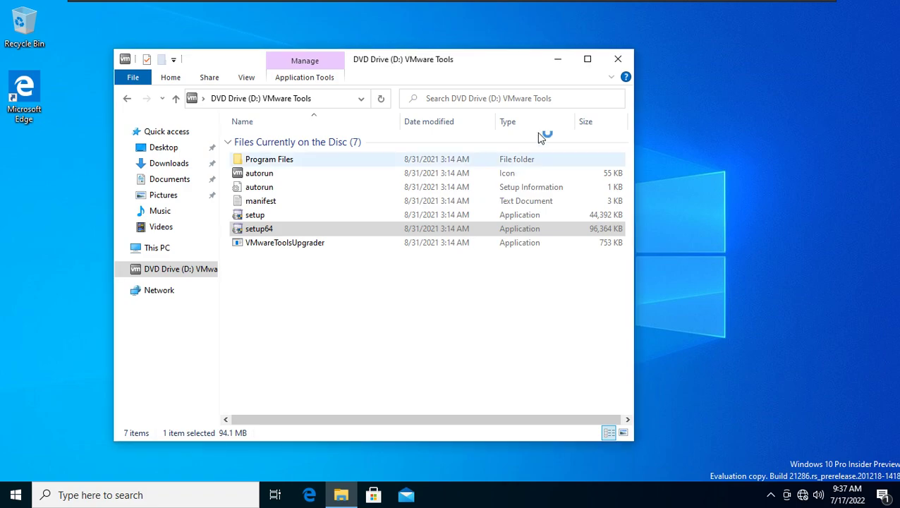
{"action": "left_click", "coordinate": [618, 58]}
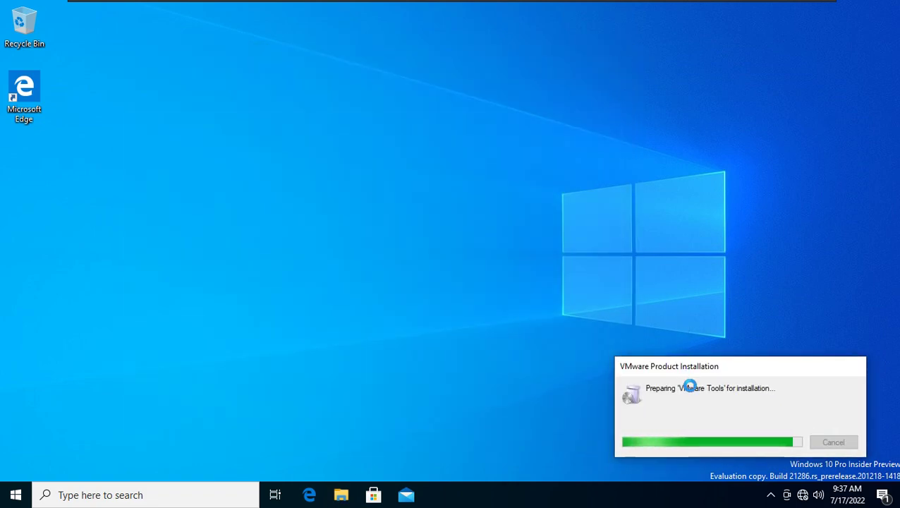
{"action": "left_click_drag", "start_coordinate": [678, 368], "coordinate": [602, 327]}
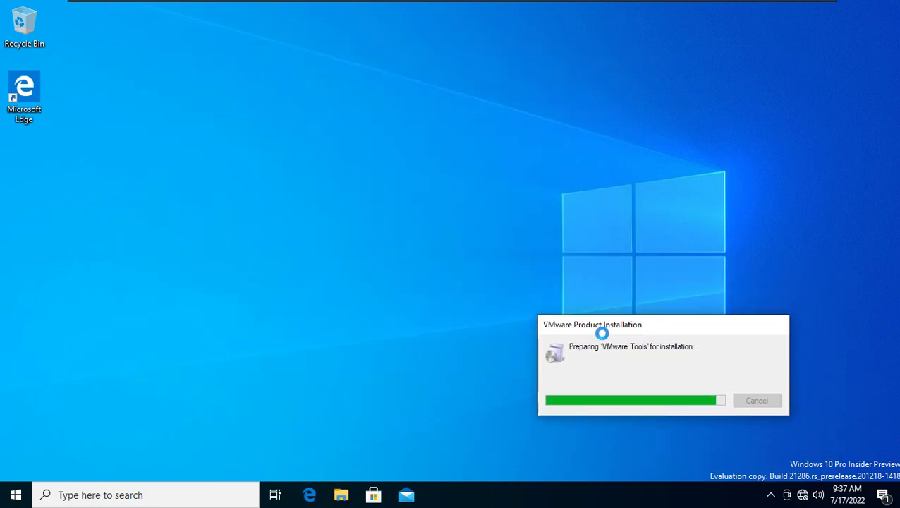
Run winver to check the installed Windows version, then close its information window
{"action": "right_click", "coordinate": [593, 504]}
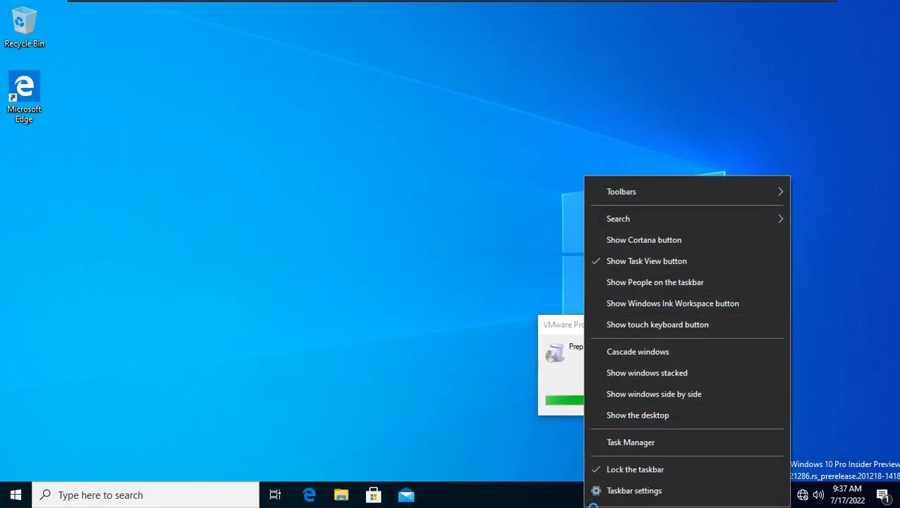
{"action": "left_click", "coordinate": [174, 502]}
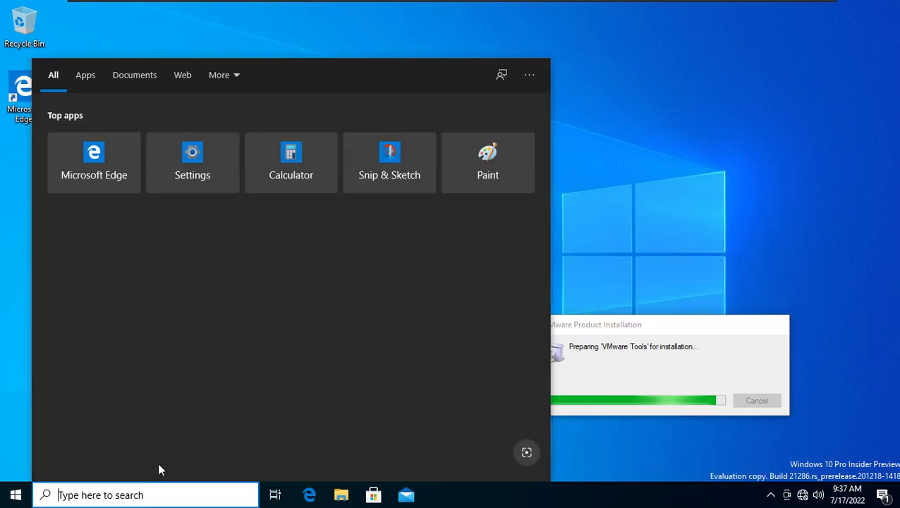
{"action": "type", "text": "w"}
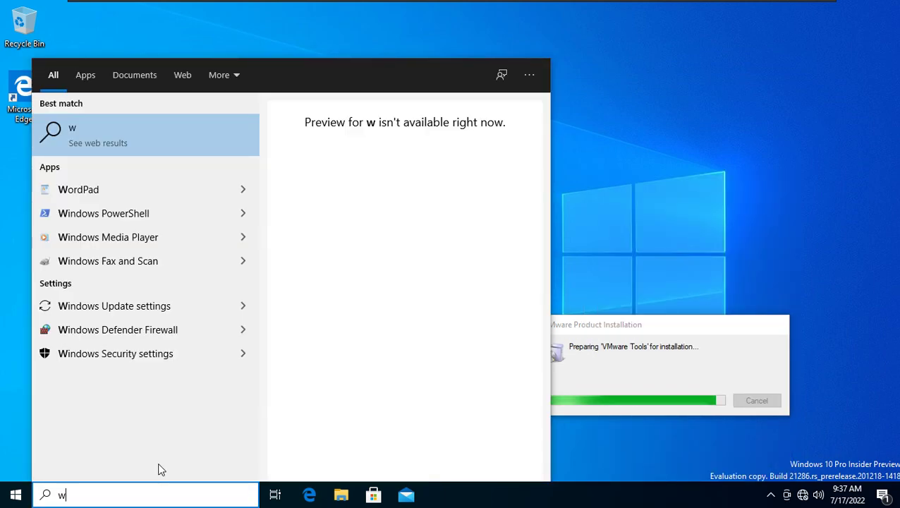
{"action": "type", "text": "inver"}
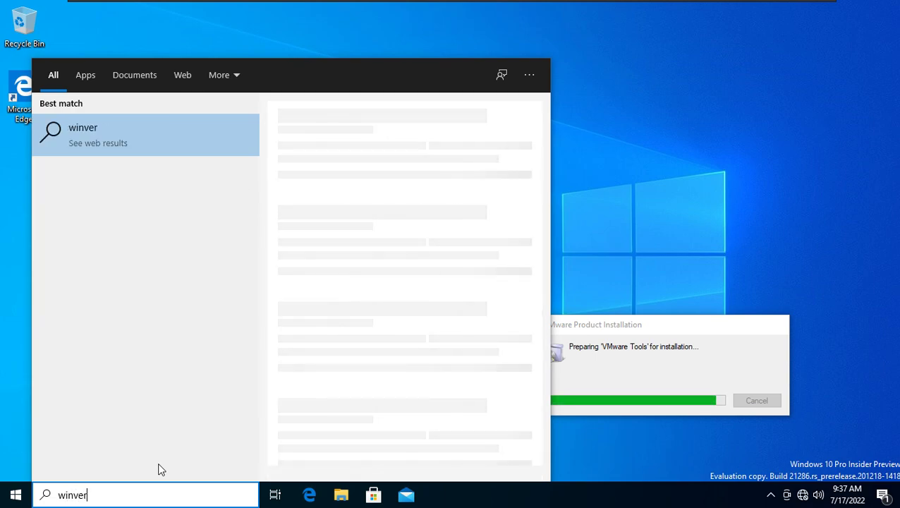
{"action": "key", "text": "Return"}
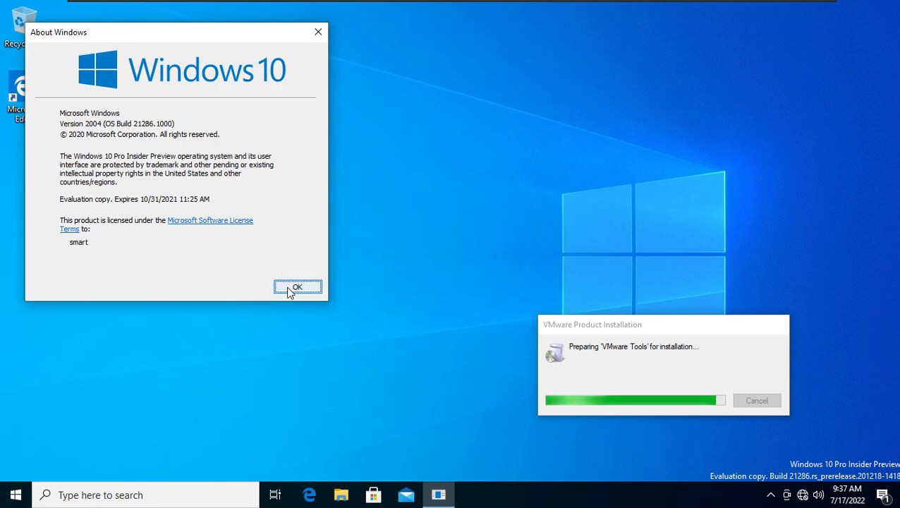
{"action": "left_click", "coordinate": [290, 288]}
{"action": "left_click", "coordinate": [16, 495]}
{"action": "scroll", "coordinate": [73, 455], "scroll_direction": "down", "scroll_amount": 15}
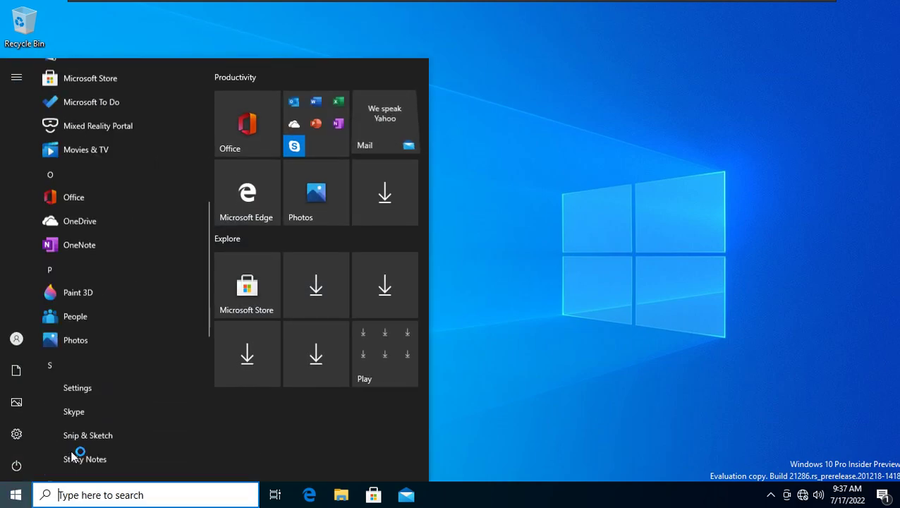
{"action": "left_click", "coordinate": [92, 297]}
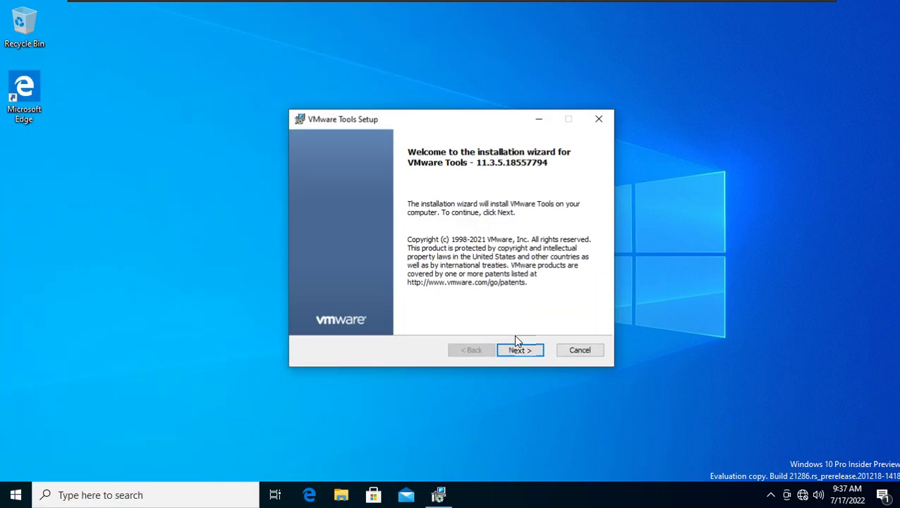
Start the VMware Tools installation from its setup wizard with the Typical setup type
{"action": "left_click", "coordinate": [520, 350]}
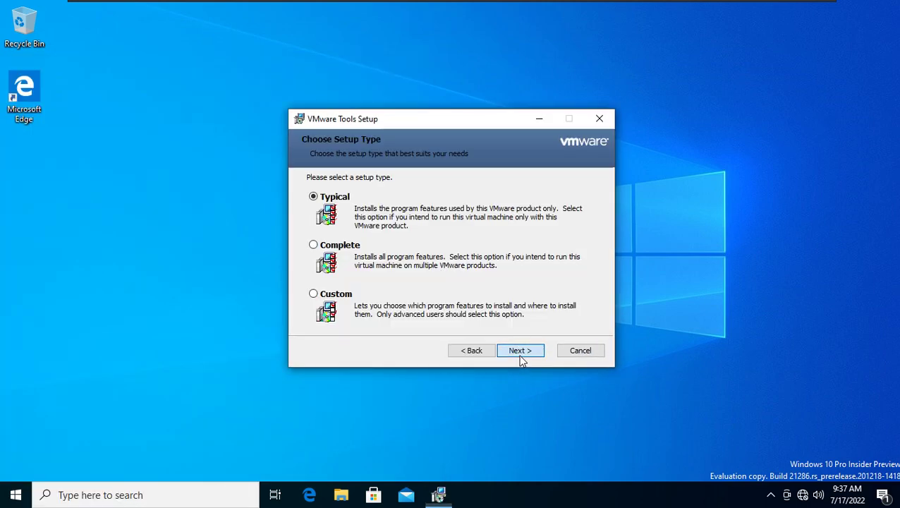
{"action": "left_click", "coordinate": [520, 350]}
{"action": "left_click", "coordinate": [518, 352]}
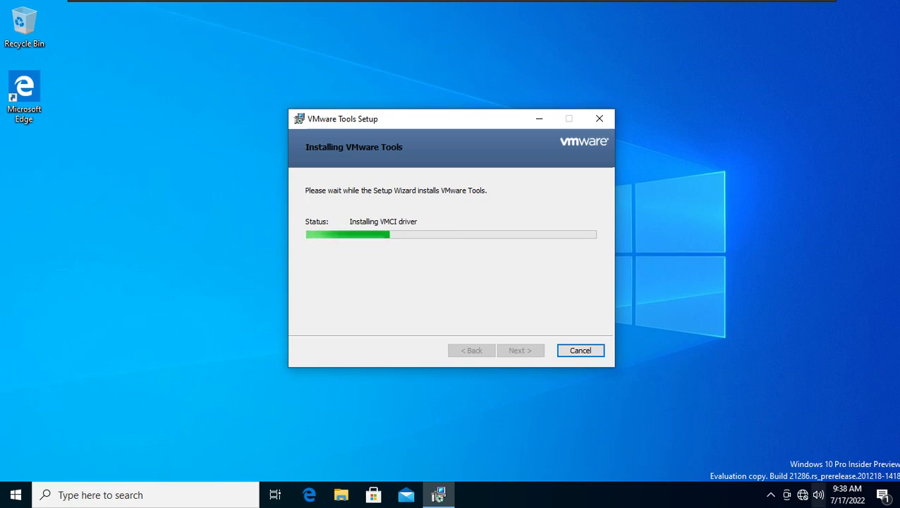
Check the network flyout, set the speakers' volume to 0, and shift the VMware Tools setup window slightly
{"action": "left_click", "coordinate": [802, 494]}
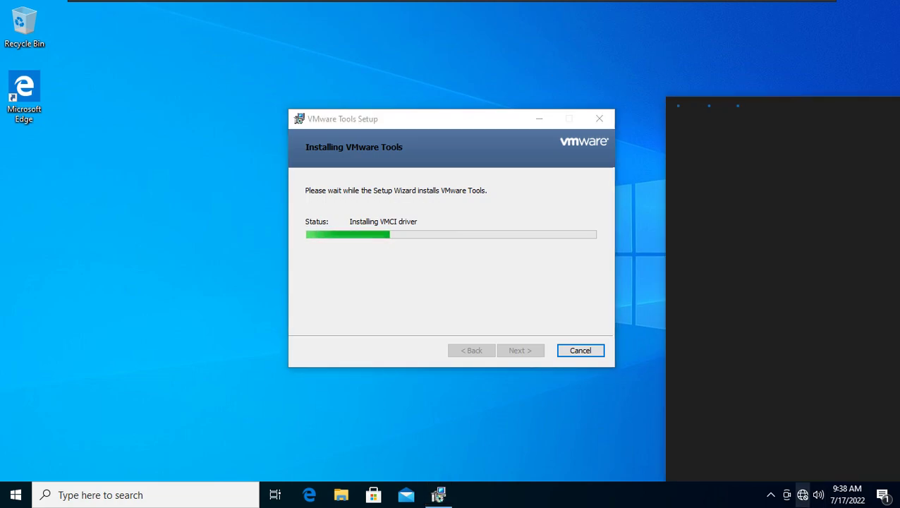
{"action": "left_click", "coordinate": [802, 495]}
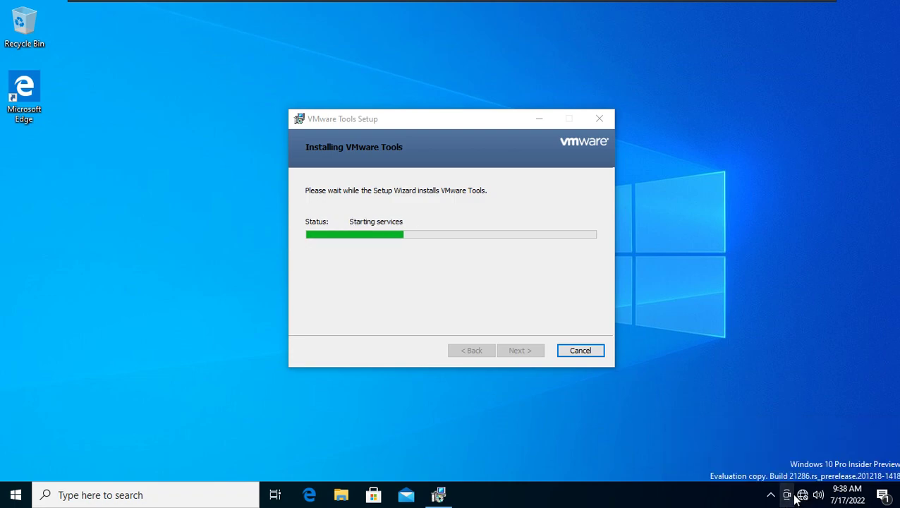
{"action": "left_click", "coordinate": [803, 496]}
{"action": "left_click", "coordinate": [818, 496]}
{"action": "left_click", "coordinate": [709, 463]}
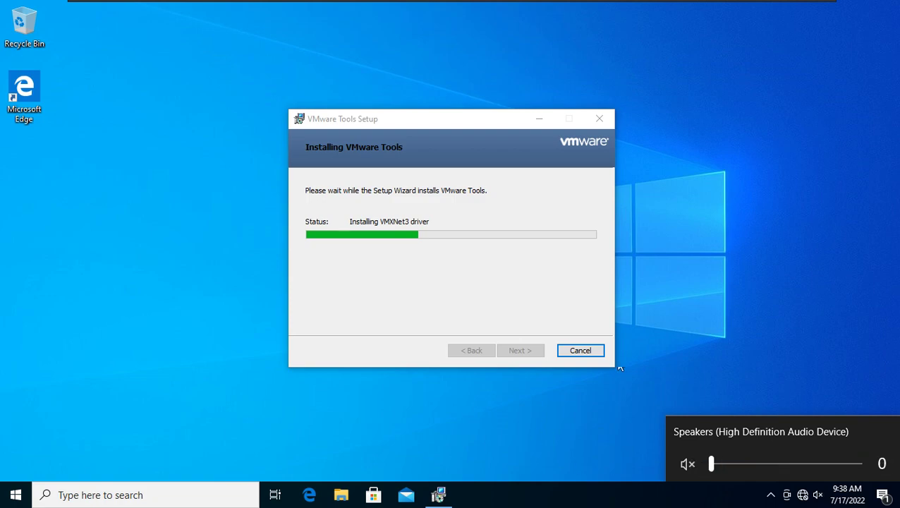
{"action": "left_click", "coordinate": [720, 304]}
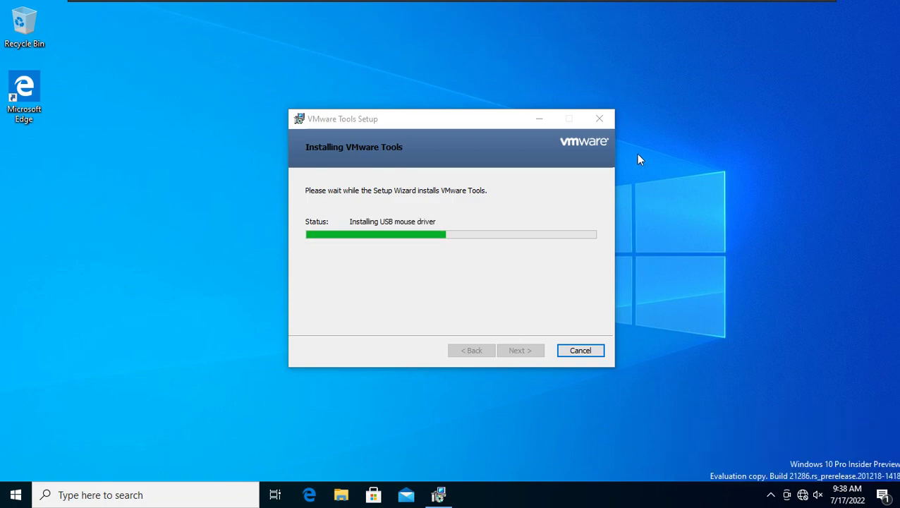
{"action": "mouse_move", "coordinate": [464, 127]}
{"action": "left_mouse_down"}
{"action": "mouse_move", "coordinate": [498, 149]}
{"action": "mouse_move", "coordinate": [457, 114]}
{"action": "mouse_move", "coordinate": [453, 128]}
{"action": "left_mouse_up"}
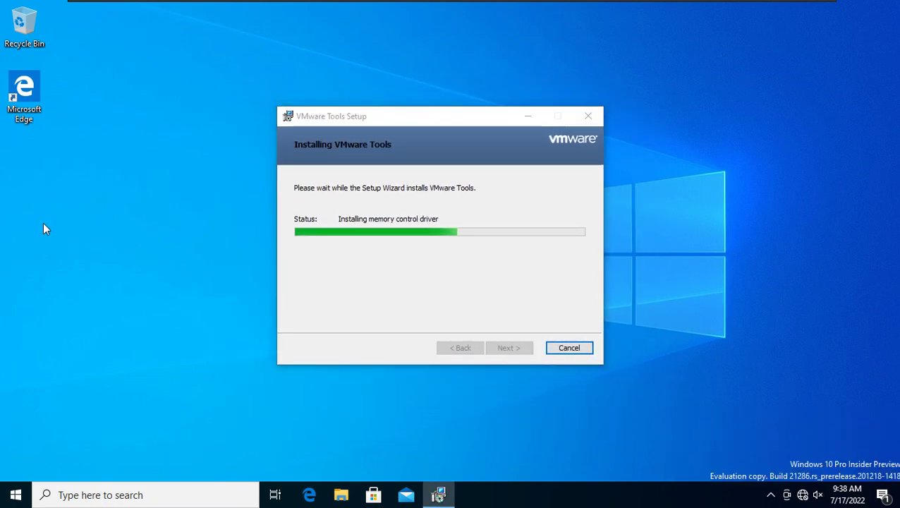
Open the desktop's Personalization settings in a smaller window and look through the Themes and Lock screen pages
{"action": "right_click", "coordinate": [44, 224]}
{"action": "left_click", "coordinate": [69, 348]}
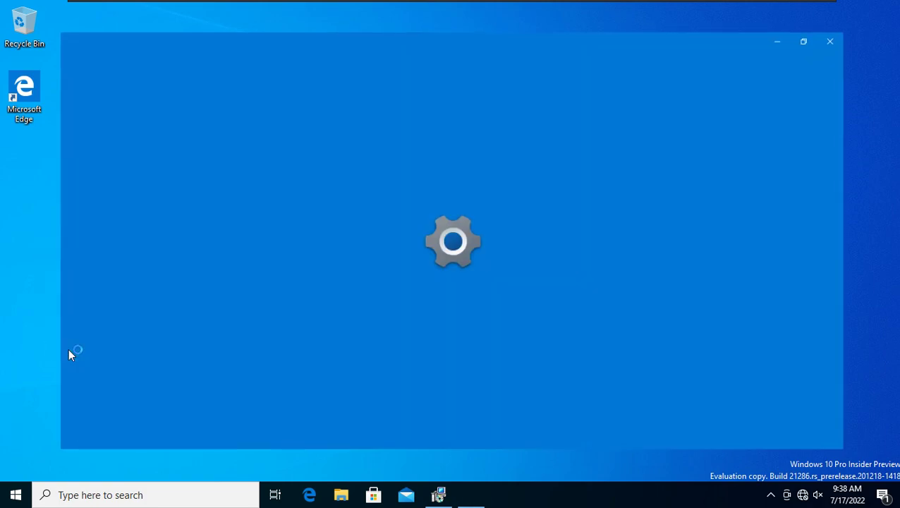
{"action": "left_click", "coordinate": [858, 11]}
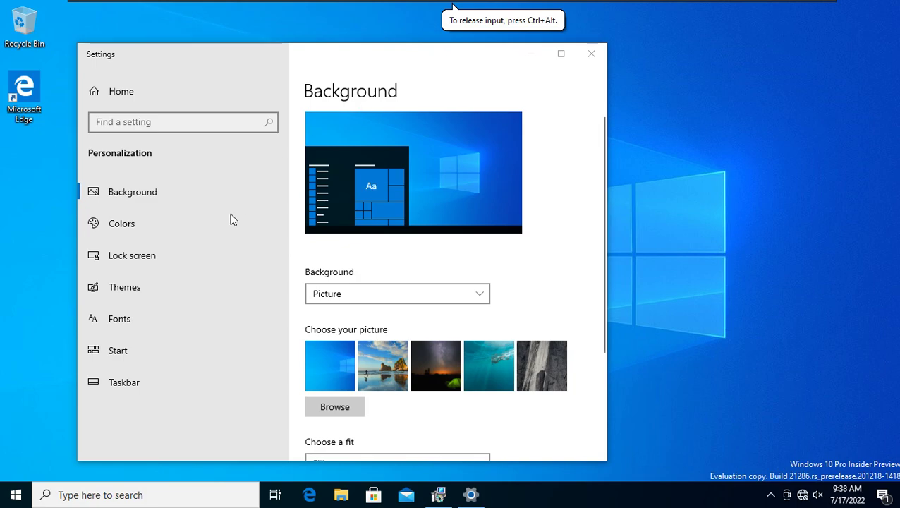
{"action": "left_click", "coordinate": [193, 301]}
{"action": "left_click", "coordinate": [191, 231]}
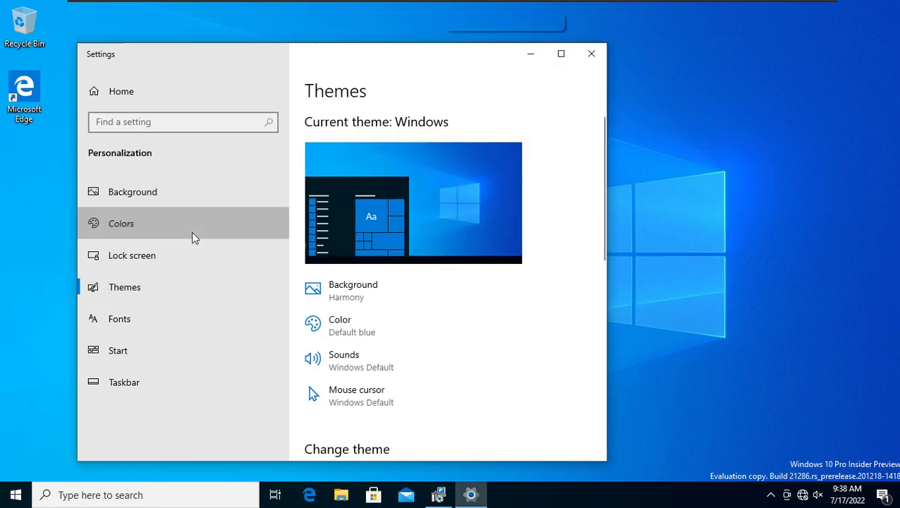
{"action": "scroll", "coordinate": [381, 367], "scroll_direction": "down", "scroll_amount": 2}
{"action": "left_click", "coordinate": [321, 396]}
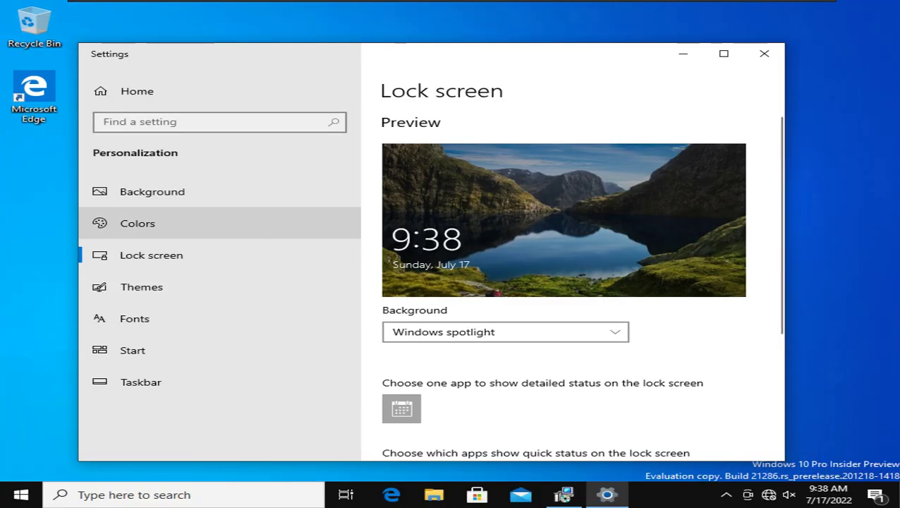
Enable the Computer icon in the Desktop Icon Settings of the Themes page and apply the change
{"action": "left_click", "coordinate": [230, 289]}
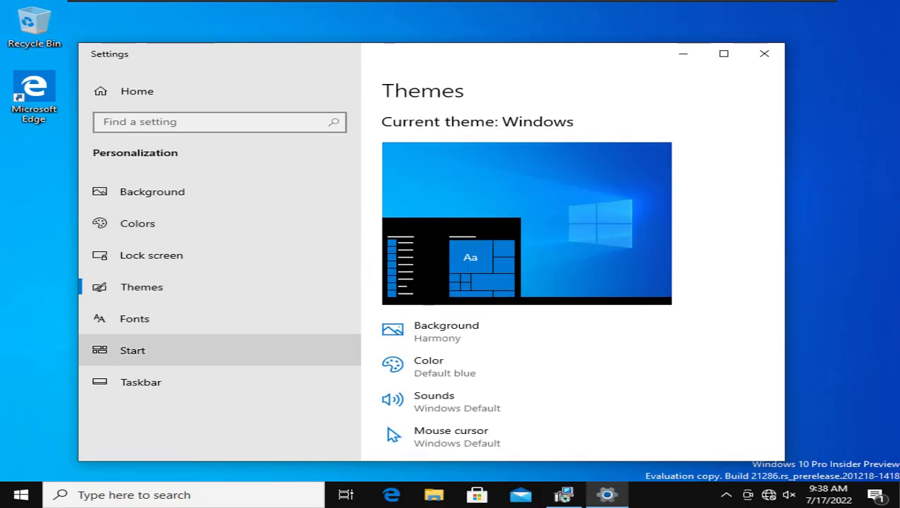
{"action": "scroll", "coordinate": [434, 335], "scroll_direction": "down", "scroll_amount": 8}
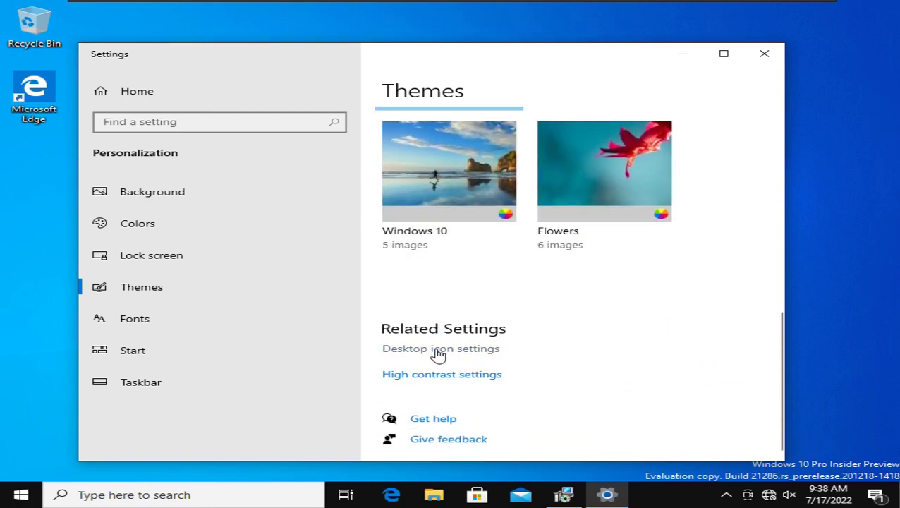
{"action": "left_click", "coordinate": [437, 349]}
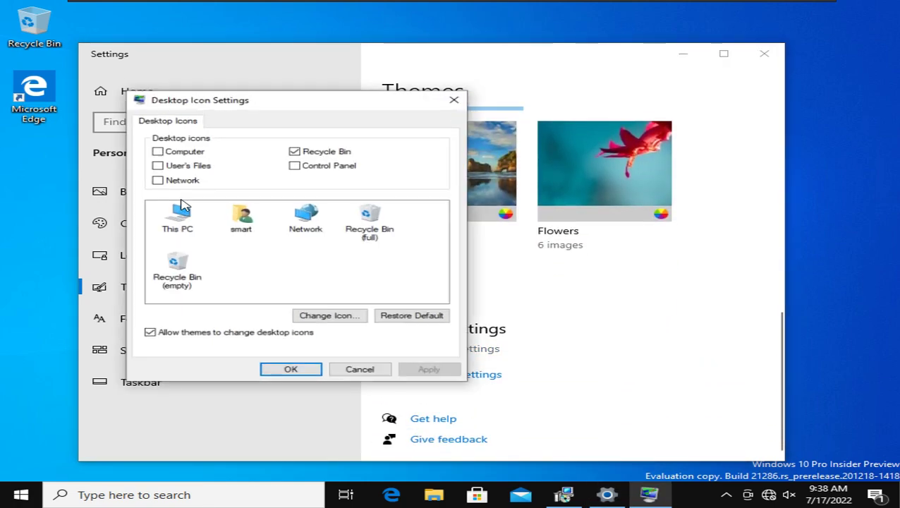
{"action": "left_click", "coordinate": [185, 148]}
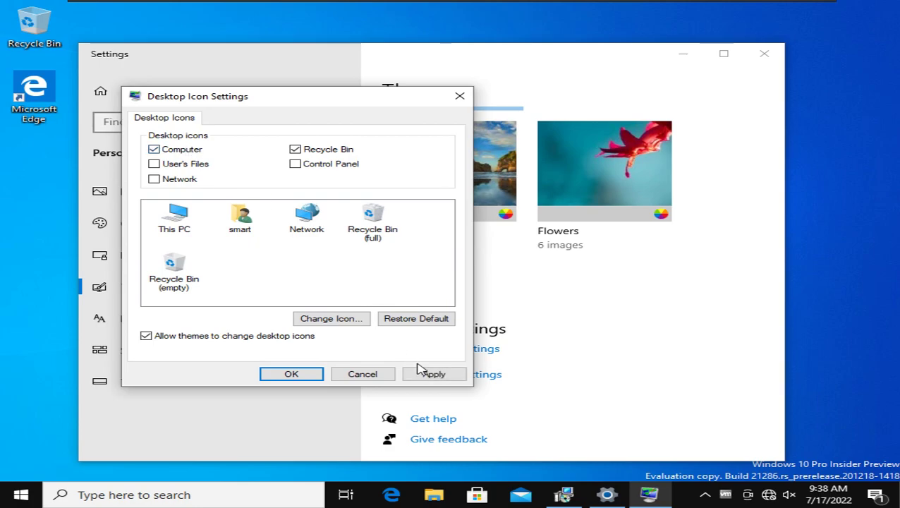
{"action": "left_click", "coordinate": [434, 375]}
{"action": "left_click", "coordinate": [301, 374]}
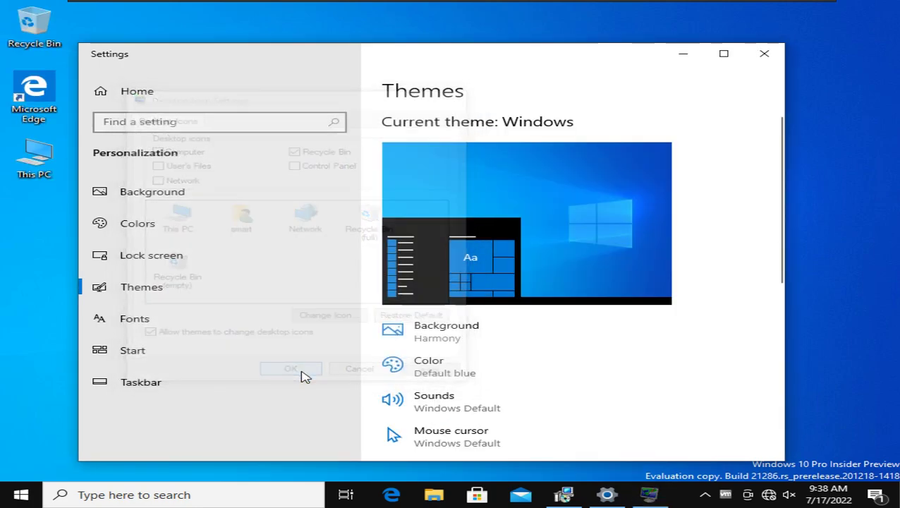
Arrange the desktop icons in the order This PC, Recycle Bin, Microsoft Edge, and close Settings
{"action": "left_click_drag", "start_coordinate": [33, 157], "coordinate": [103, 25]}
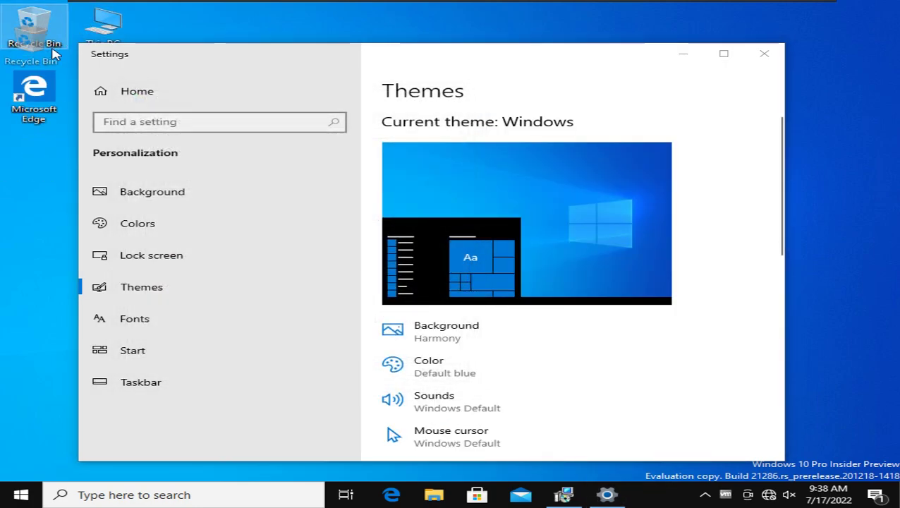
{"action": "left_click_drag", "start_coordinate": [28, 43], "coordinate": [34, 156]}
{"action": "left_click_drag", "start_coordinate": [74, 30], "coordinate": [21, 39]}
{"action": "left_click_drag", "start_coordinate": [32, 94], "coordinate": [29, 206]}
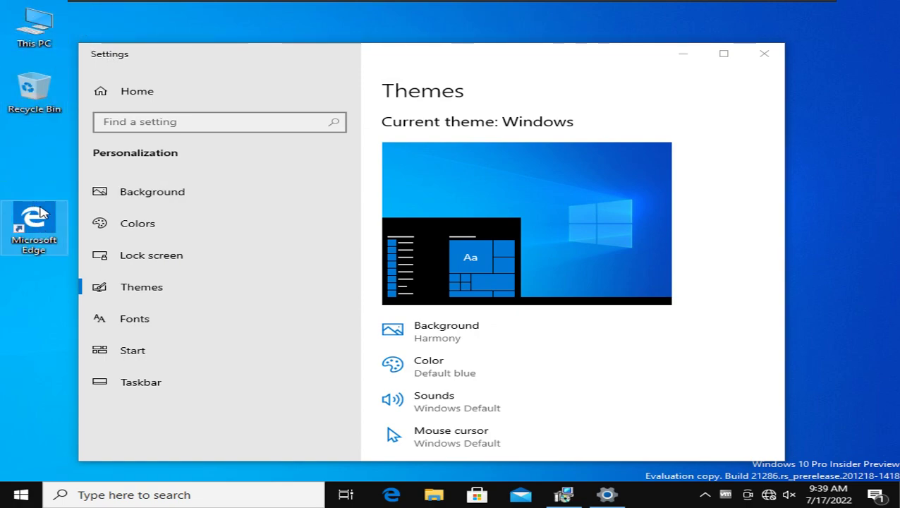
{"action": "left_click", "coordinate": [763, 54]}
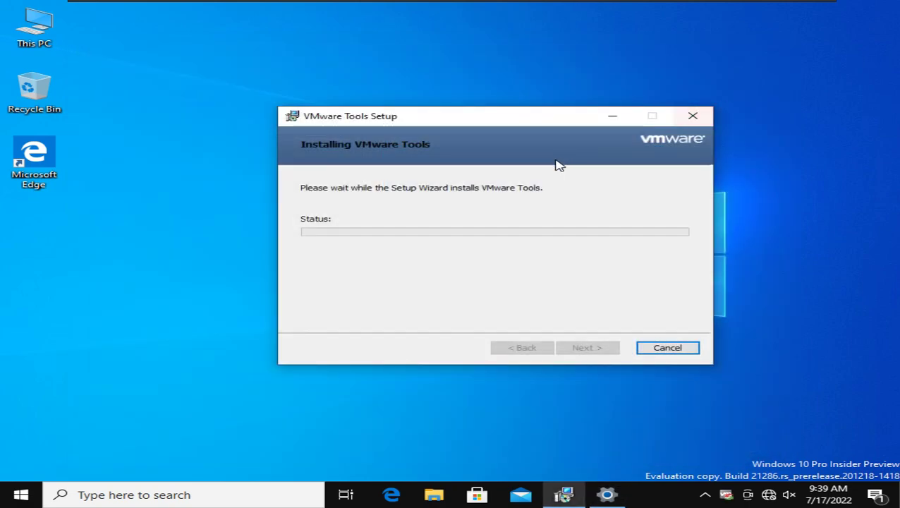
Open This PC in File Explorer, request its Properties from the desktop icon, and close the File Explorer window
{"action": "left_click", "coordinate": [56, 30]}
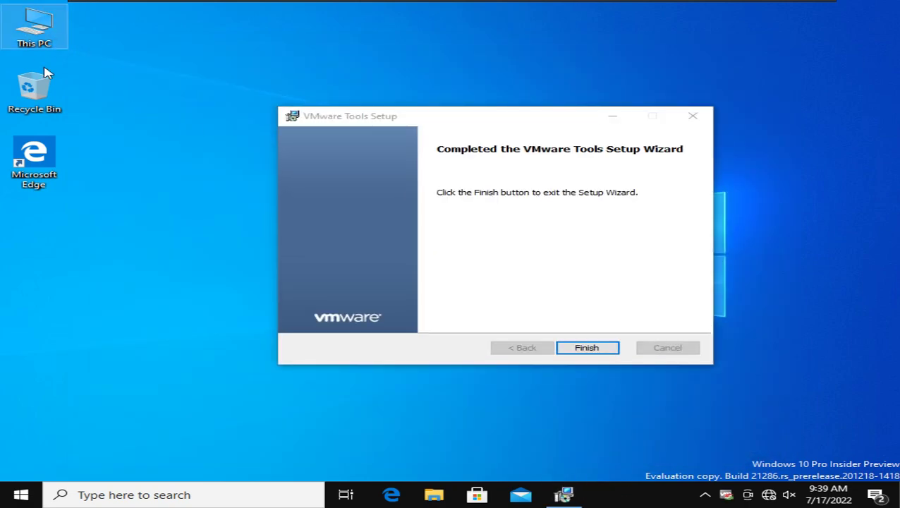
{"action": "right_click", "coordinate": [27, 25]}
{"action": "left_click", "coordinate": [35, 32]}
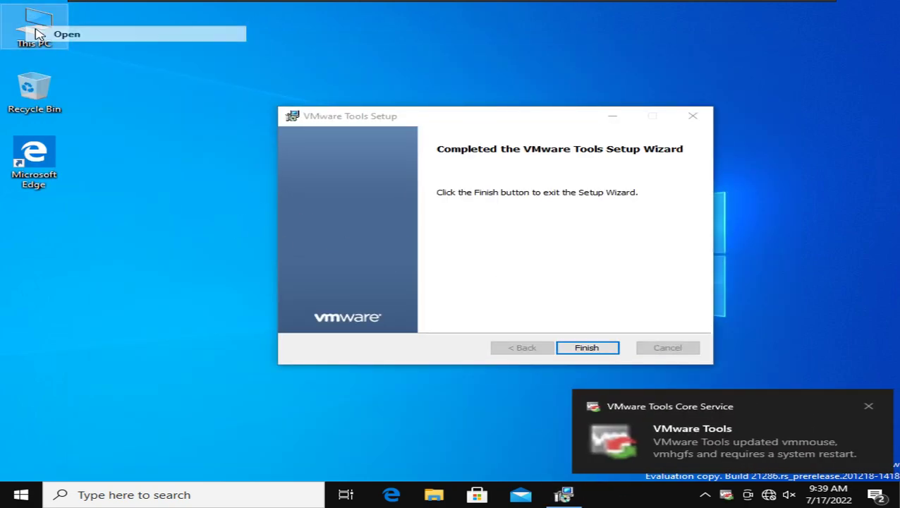
{"action": "right_click", "coordinate": [31, 30]}
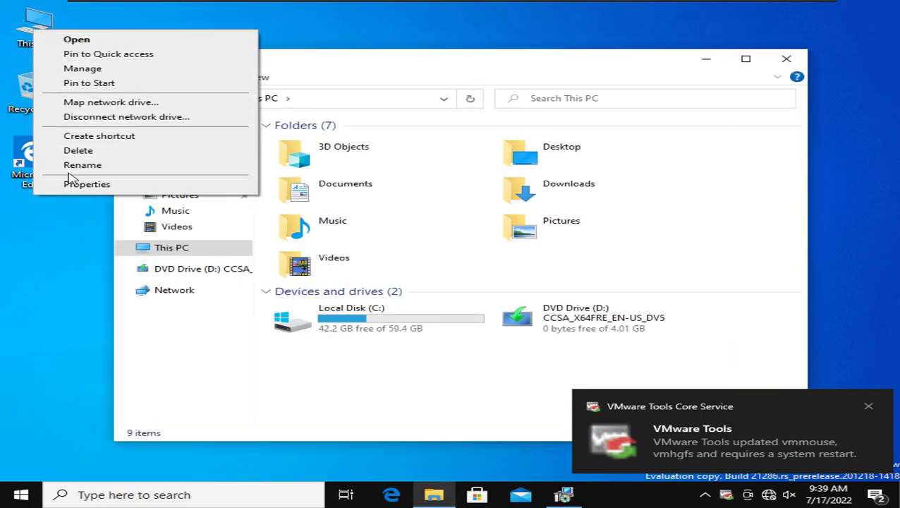
{"action": "left_click", "coordinate": [50, 183]}
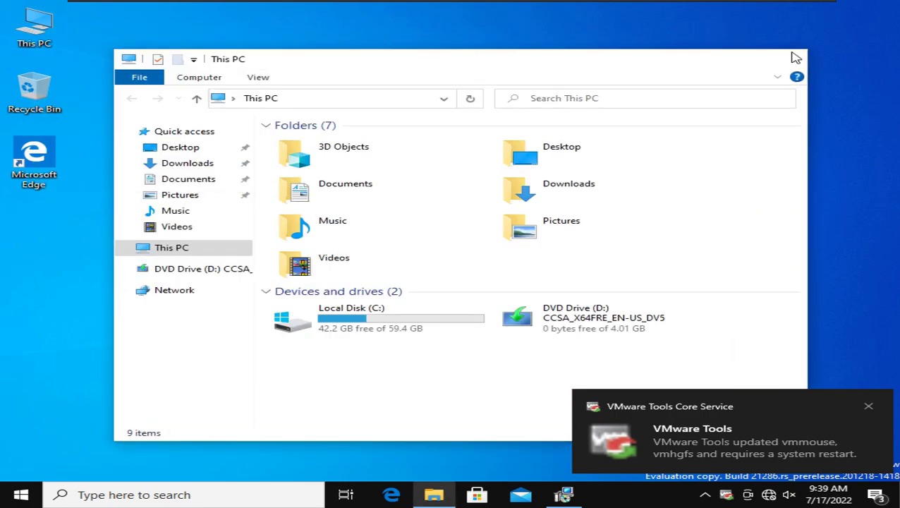
{"action": "left_click", "coordinate": [787, 59]}
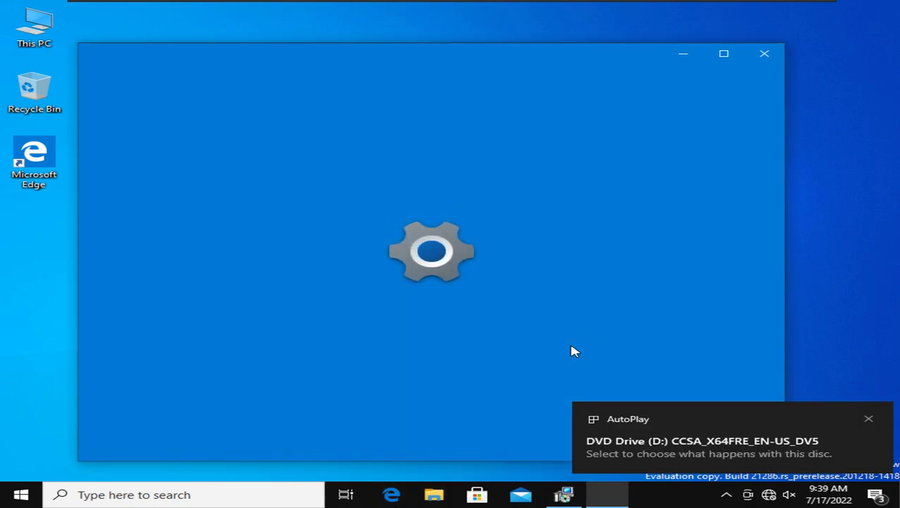
Maximize the Settings window and examine the device and Windows specifications on the About page
{"action": "left_click", "coordinate": [722, 54]}
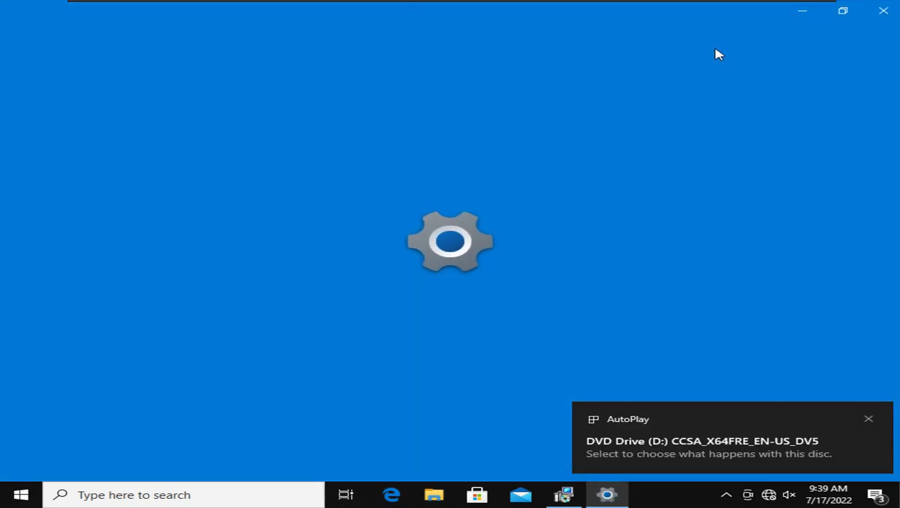
{"action": "scroll", "coordinate": [739, 156], "scroll_direction": "down", "scroll_amount": 4}
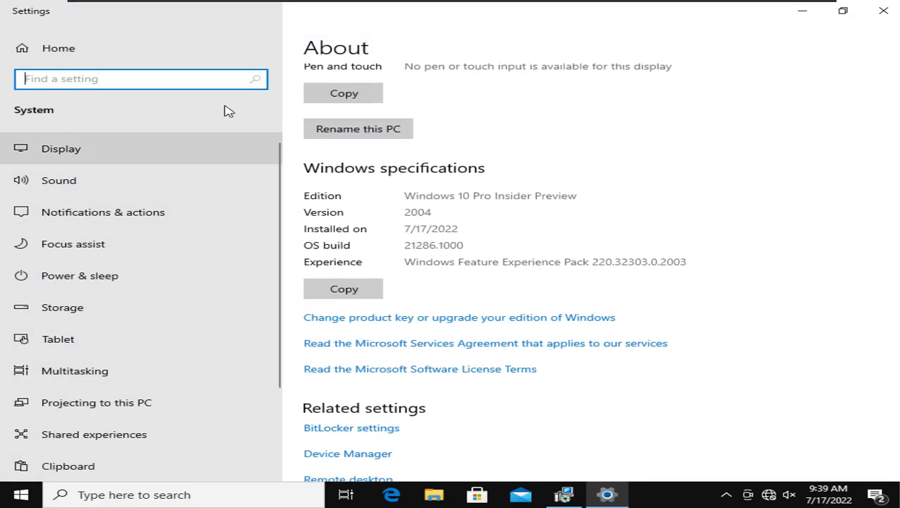
{"action": "scroll", "coordinate": [475, 228], "scroll_direction": "up", "scroll_amount": 3}
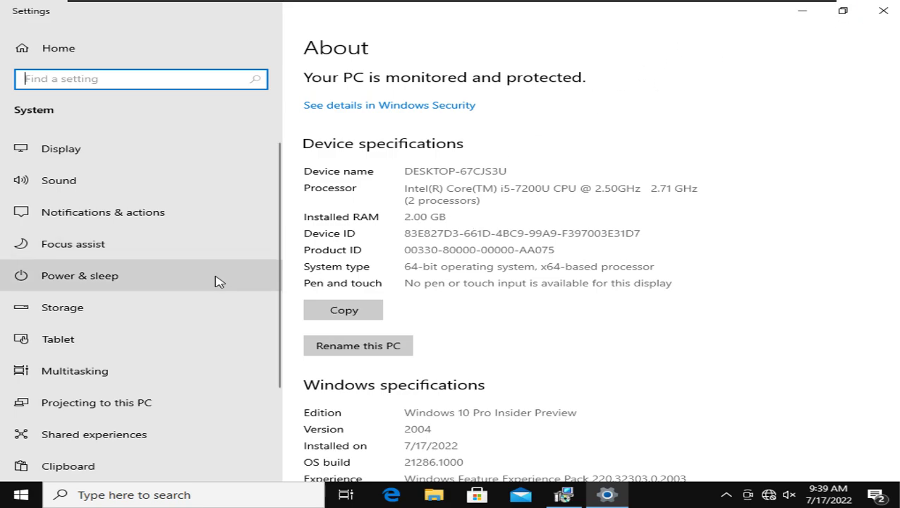
Close the Settings window and finish the completed VMware Tools setup wizard
{"action": "mouse_move", "coordinate": [822, 4]}
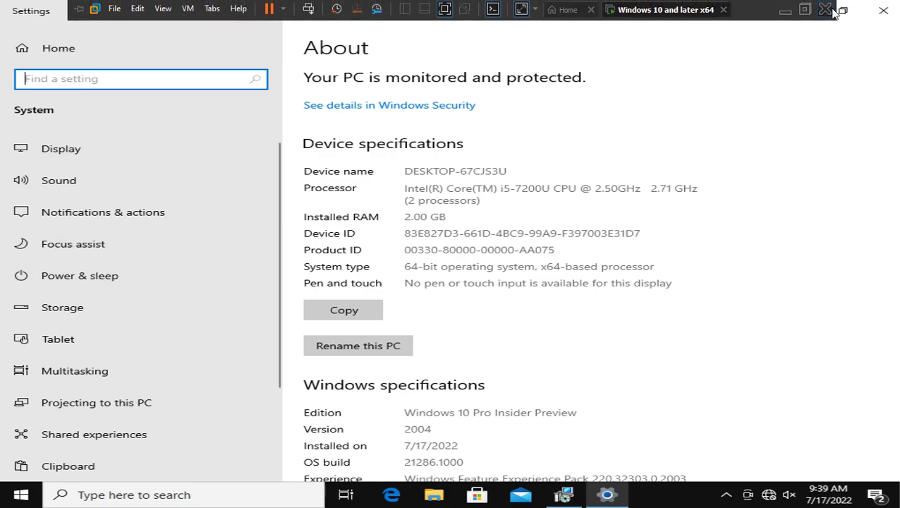
{"action": "left_click", "coordinate": [869, 12]}
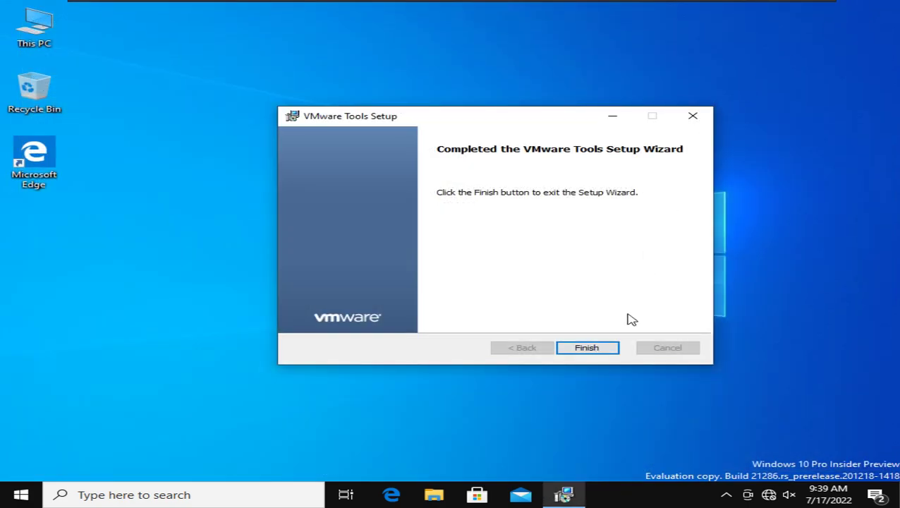
{"action": "left_click", "coordinate": [596, 348]}
{"action": "left_click", "coordinate": [393, 279]}
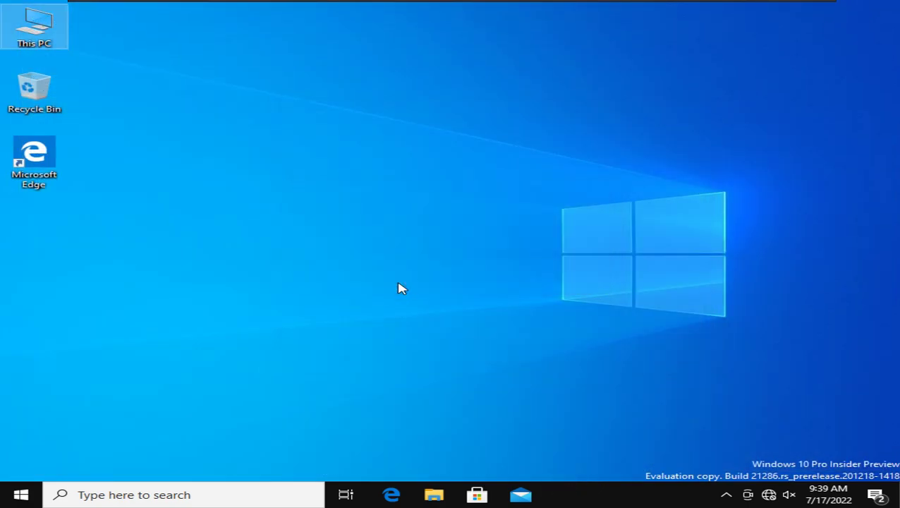